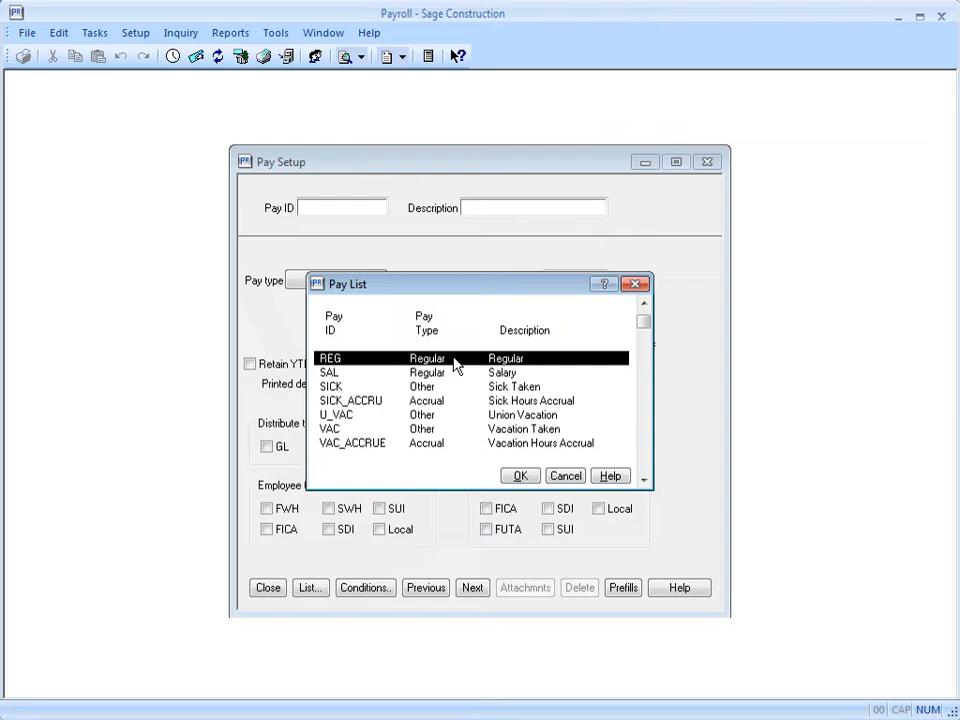
Step: Include the REG pay in ACA hours in its pay setup and save it
{"action": "left_click", "coordinate": [518, 475]}
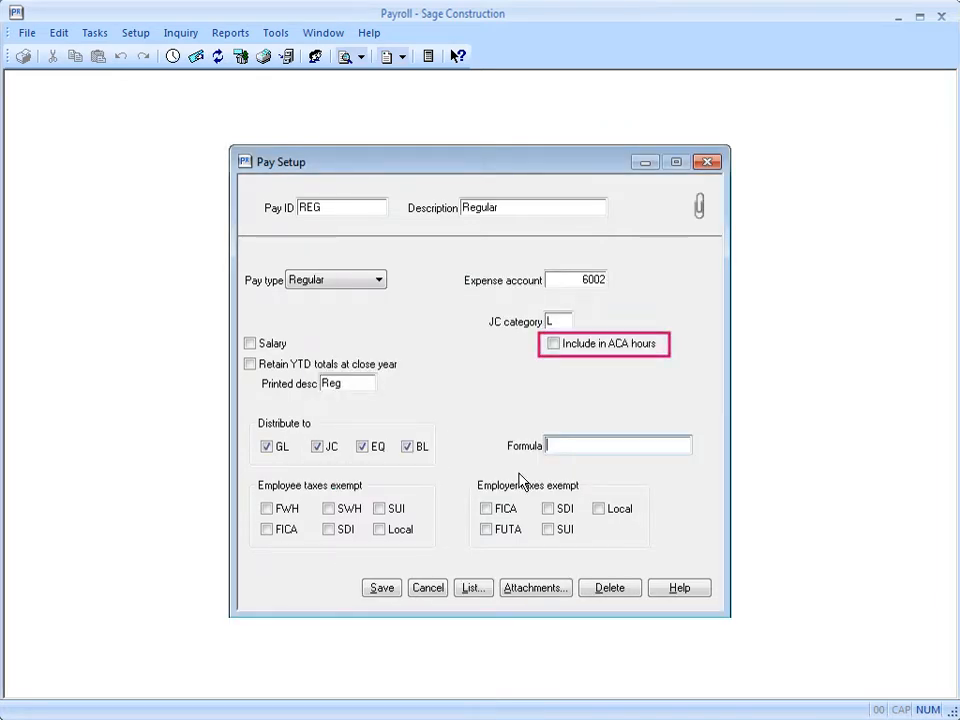
{"action": "left_click", "coordinate": [554, 343]}
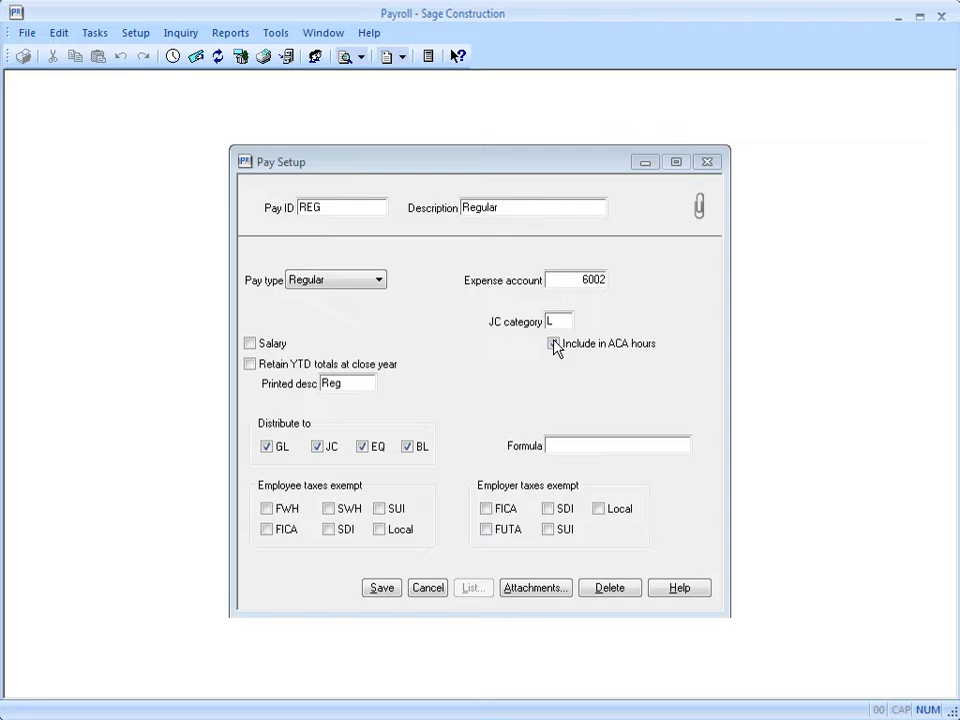
{"action": "left_click", "coordinate": [554, 344]}
{"action": "left_click", "coordinate": [381, 589]}
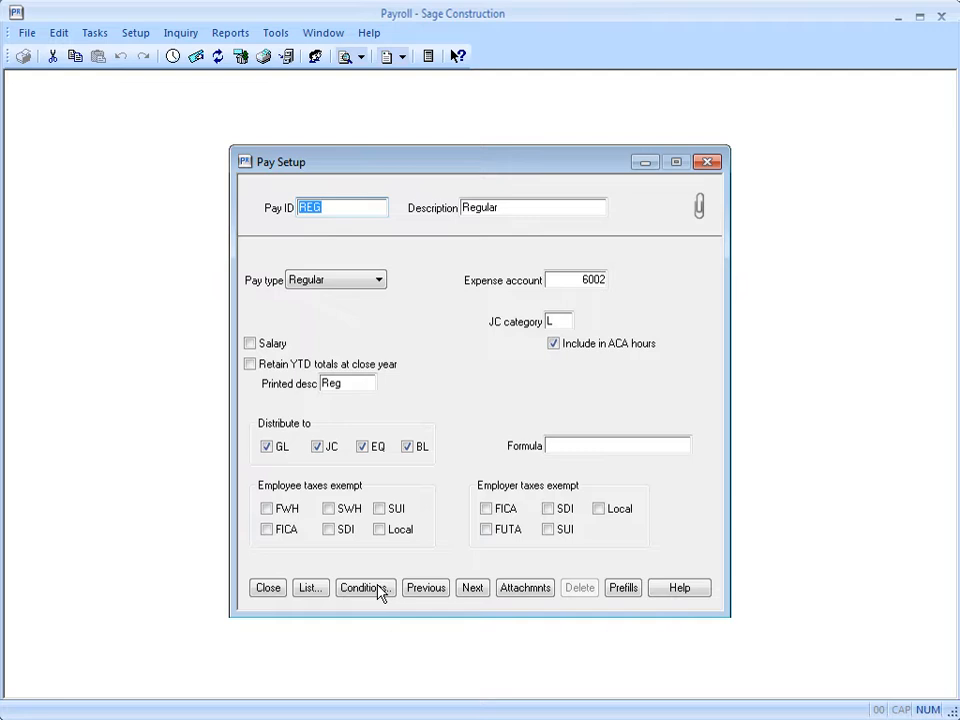
Step: Load the OT overtime pay in the pay setup, include it in ACA hours and save it
{"action": "left_click", "coordinate": [312, 592]}
{"action": "left_click", "coordinate": [520, 477]}
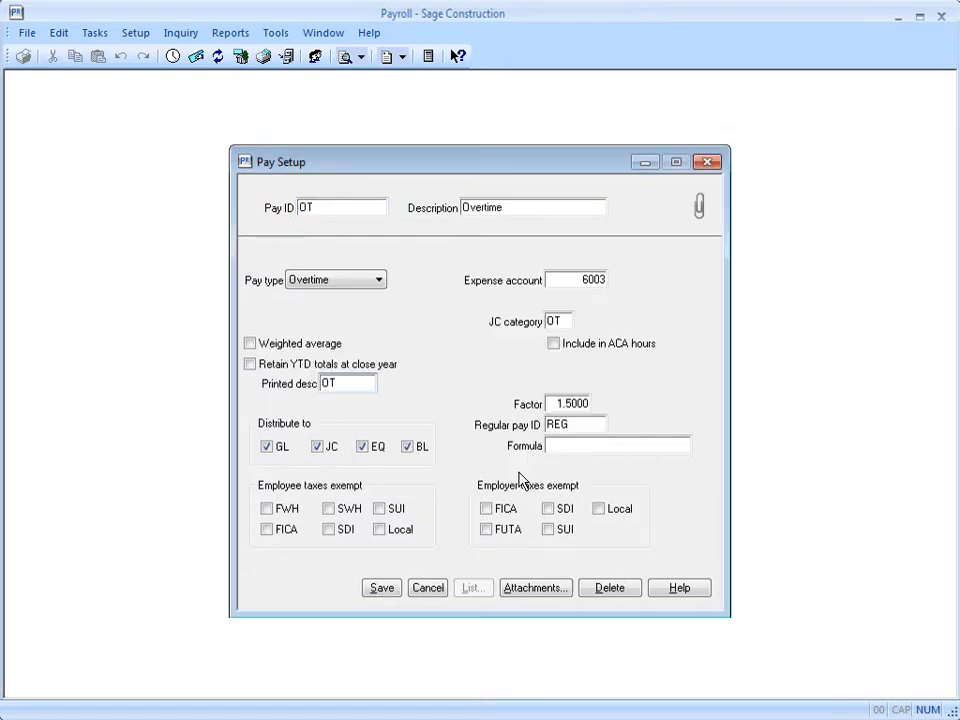
{"action": "left_click", "coordinate": [554, 344]}
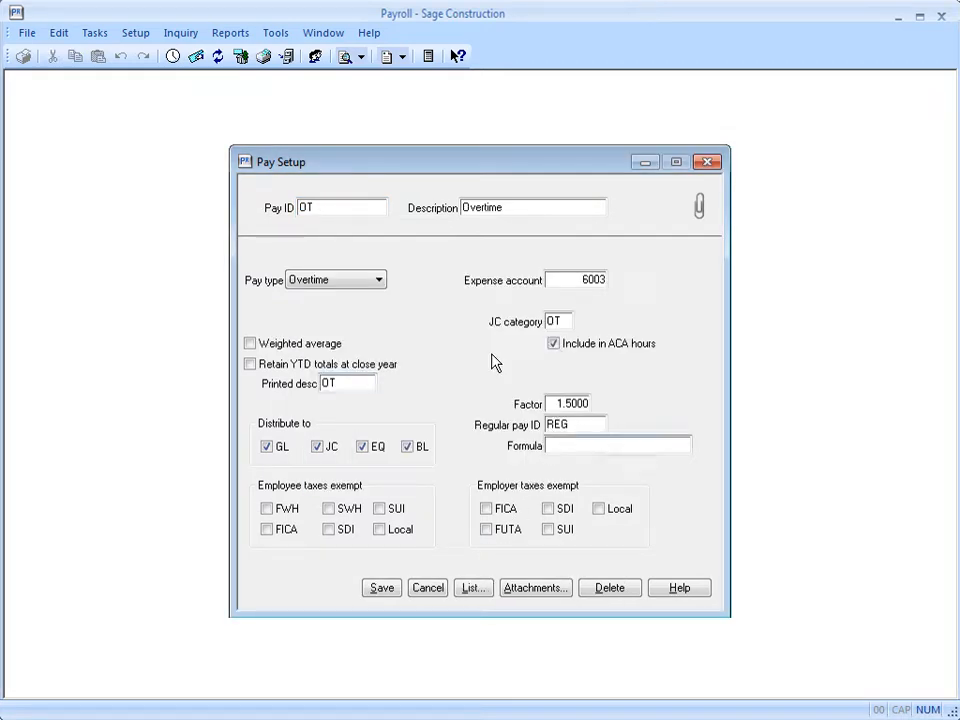
{"action": "left_click", "coordinate": [381, 589]}
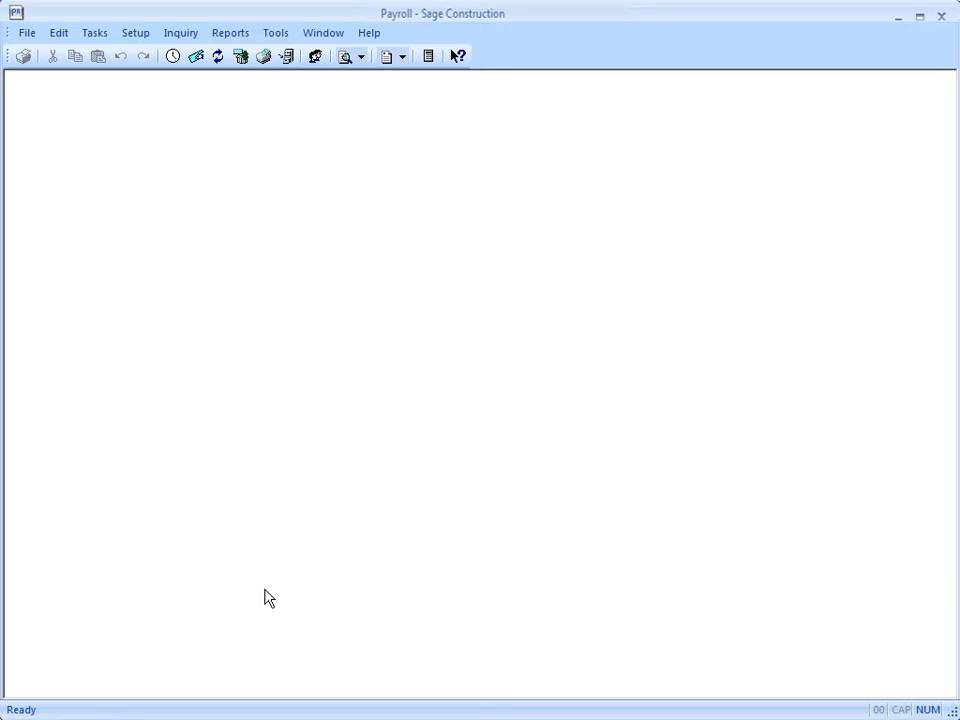
Step: Open the Affordable Care Act Compliance task and select the reporting year 20XX
{"action": "left_click", "coordinate": [90, 36]}
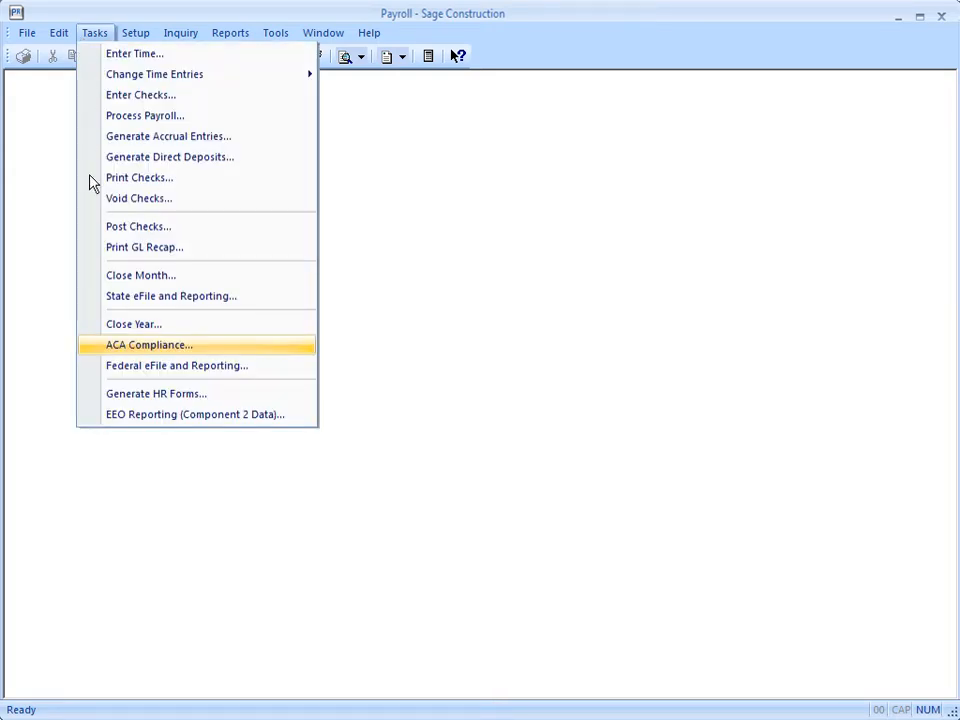
{"action": "left_click", "coordinate": [93, 348]}
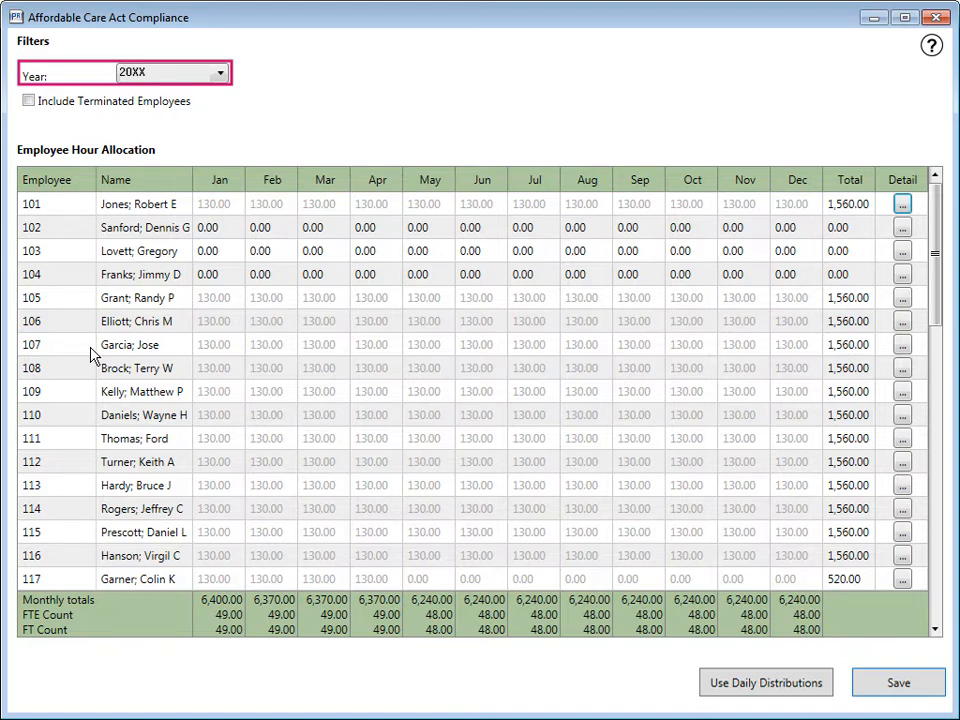
{"action": "left_click", "coordinate": [222, 73]}
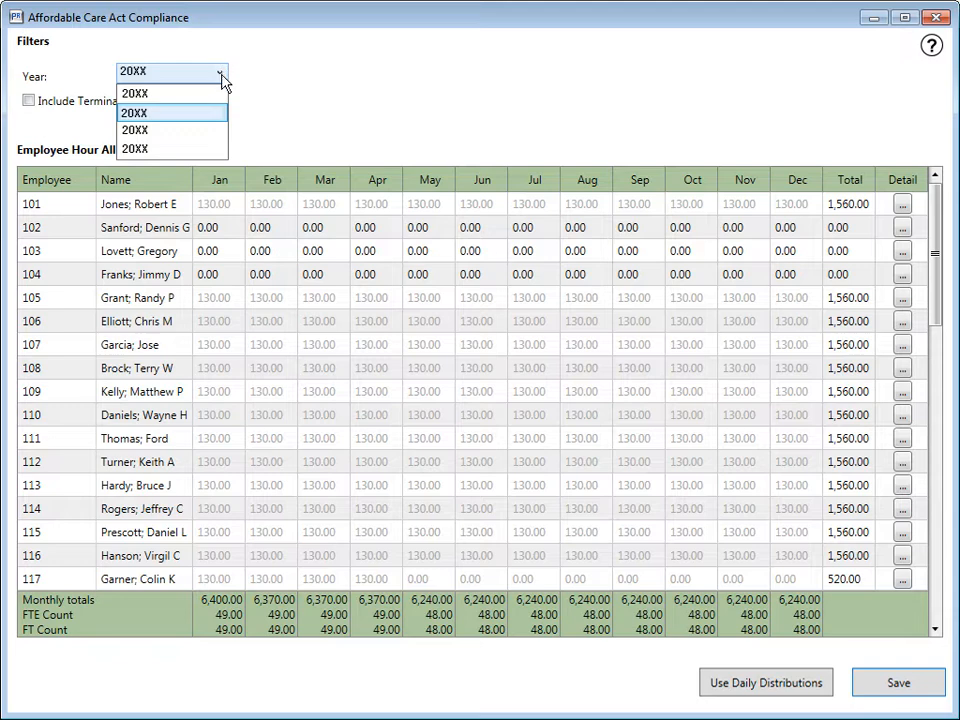
{"action": "left_click", "coordinate": [223, 115]}
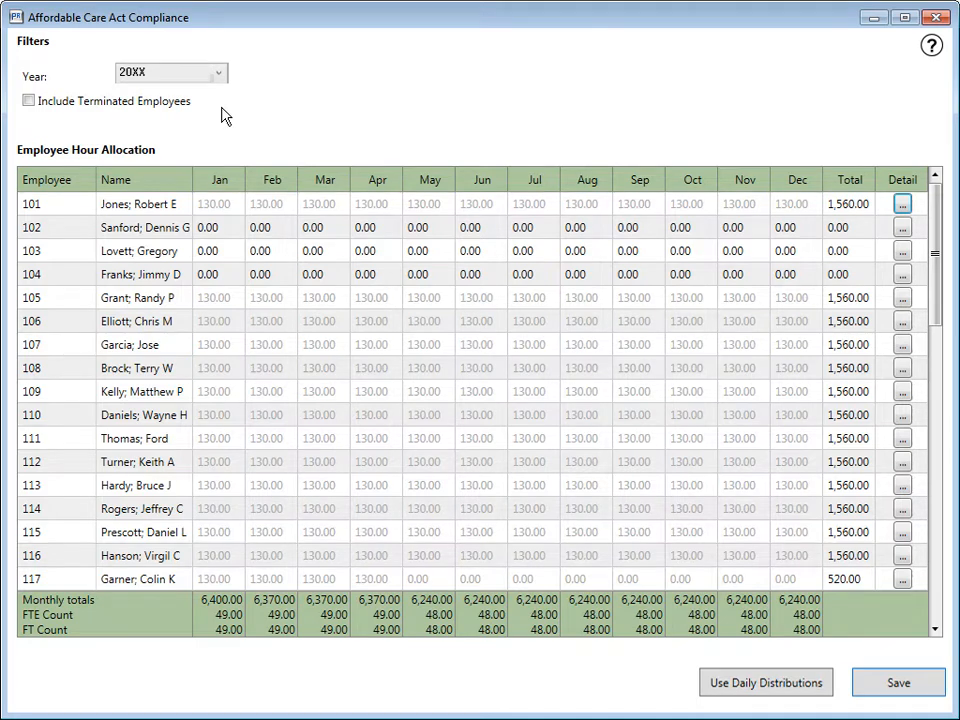
Step: Enter January hours of 50 for the second listed employee and 75 for the third
{"action": "left_click", "coordinate": [233, 236]}
{"action": "type", "text": "50"}
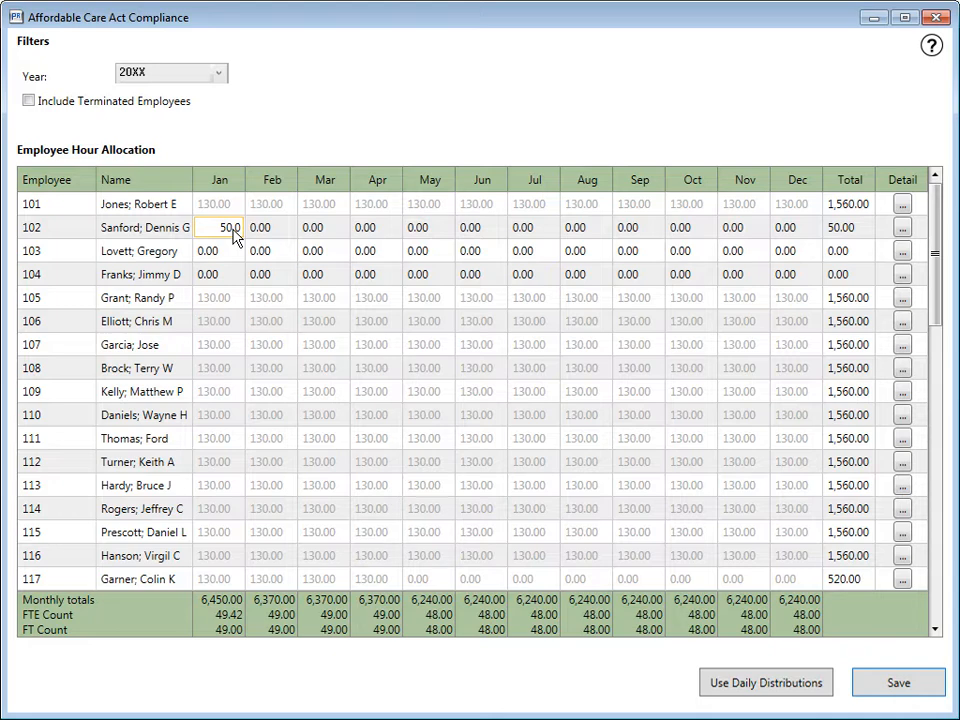
{"action": "left_click", "coordinate": [228, 257]}
{"action": "type", "text": "75"}
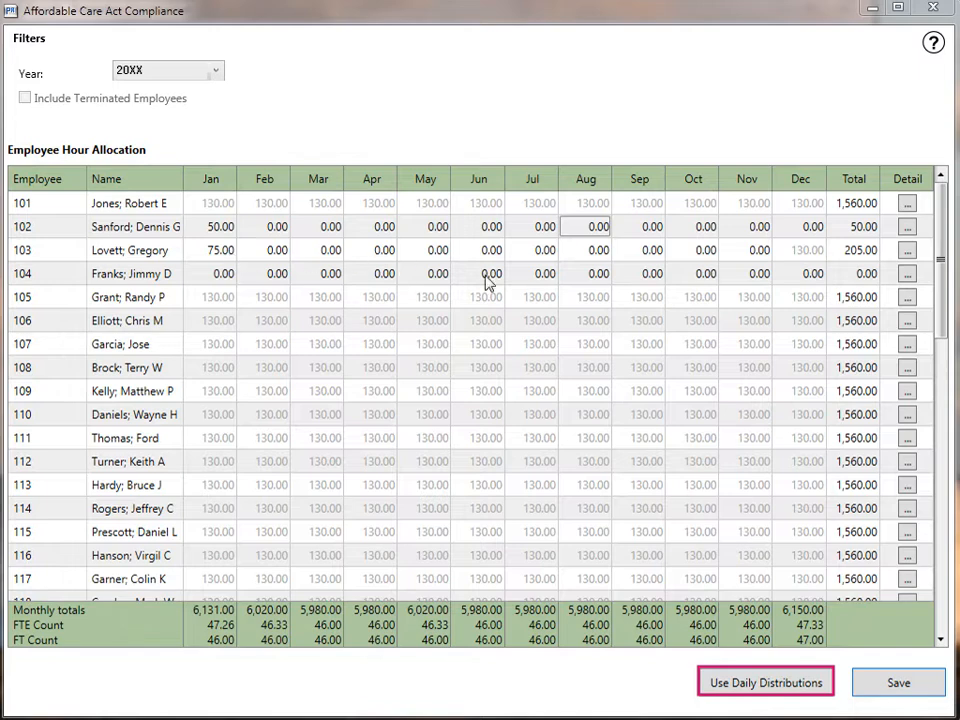
Step: Calculate the part-time employees' monthly hours from daily distributions and open the fourth listed employee's details
{"action": "left_click", "coordinate": [826, 683]}
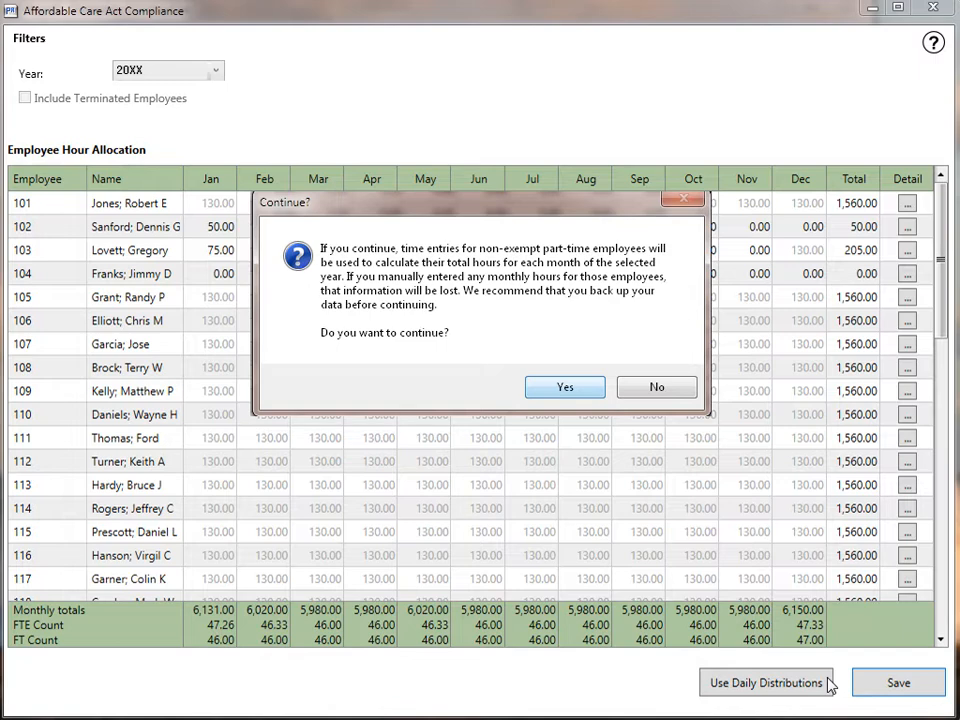
{"action": "left_click", "coordinate": [539, 389]}
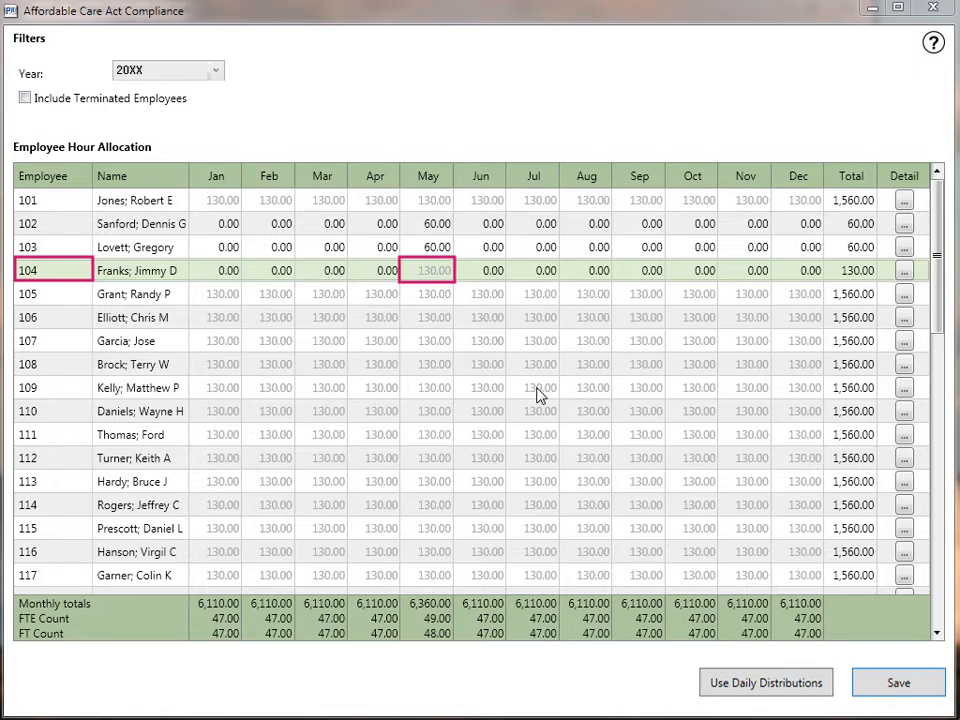
{"action": "left_click", "coordinate": [903, 271]}
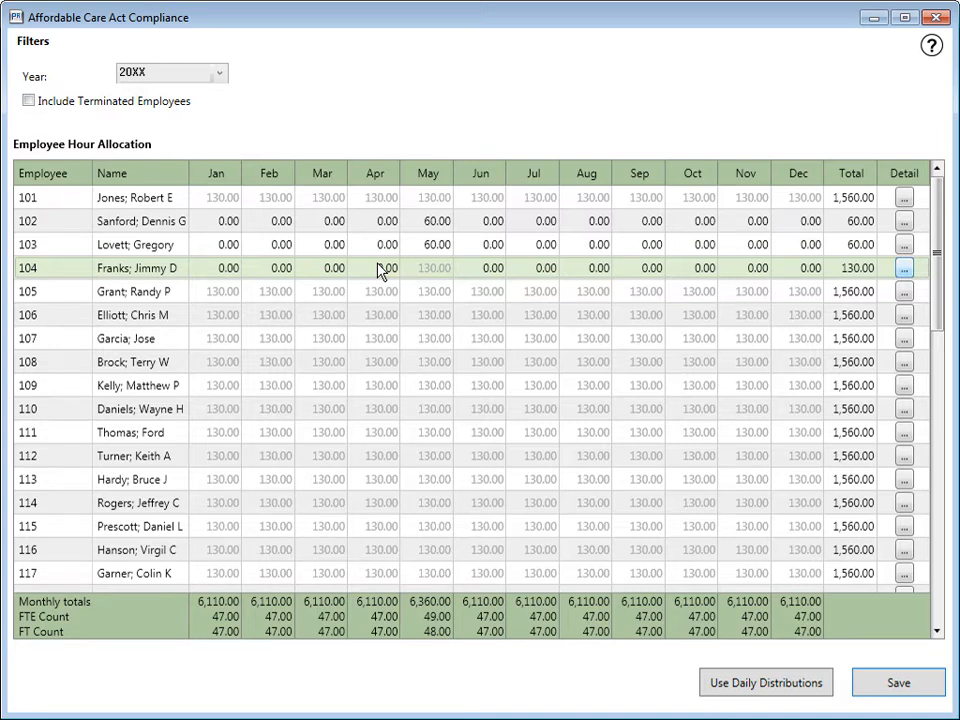
Step: Set the fifth listed employee's ACA exemption status to Not exempt from January through December, save and close the details
{"action": "left_click", "coordinate": [905, 293]}
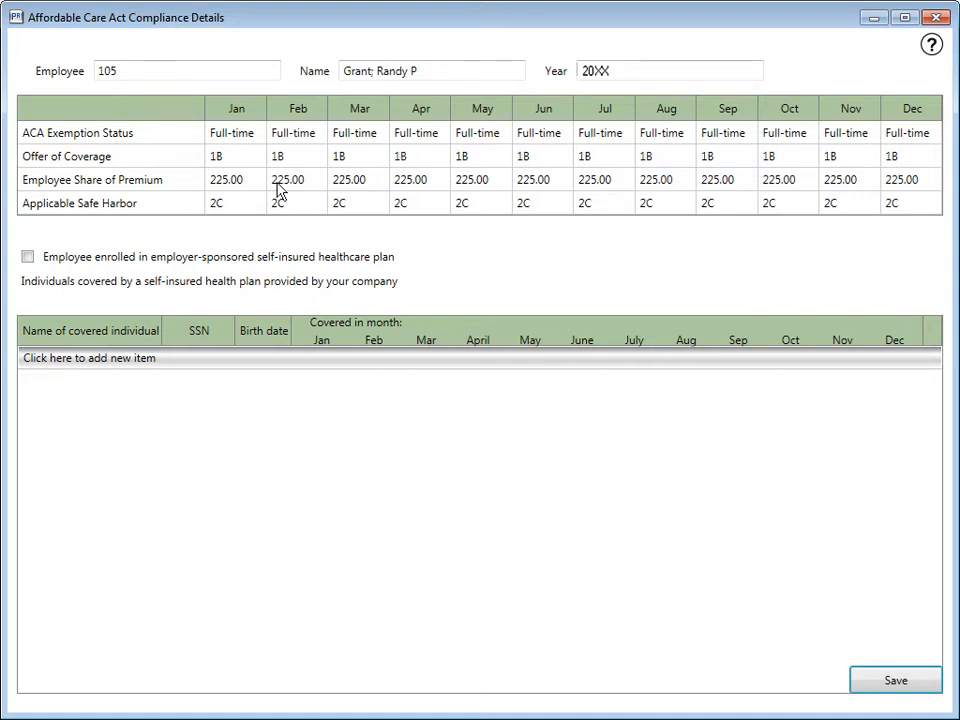
{"action": "left_click", "coordinate": [259, 141]}
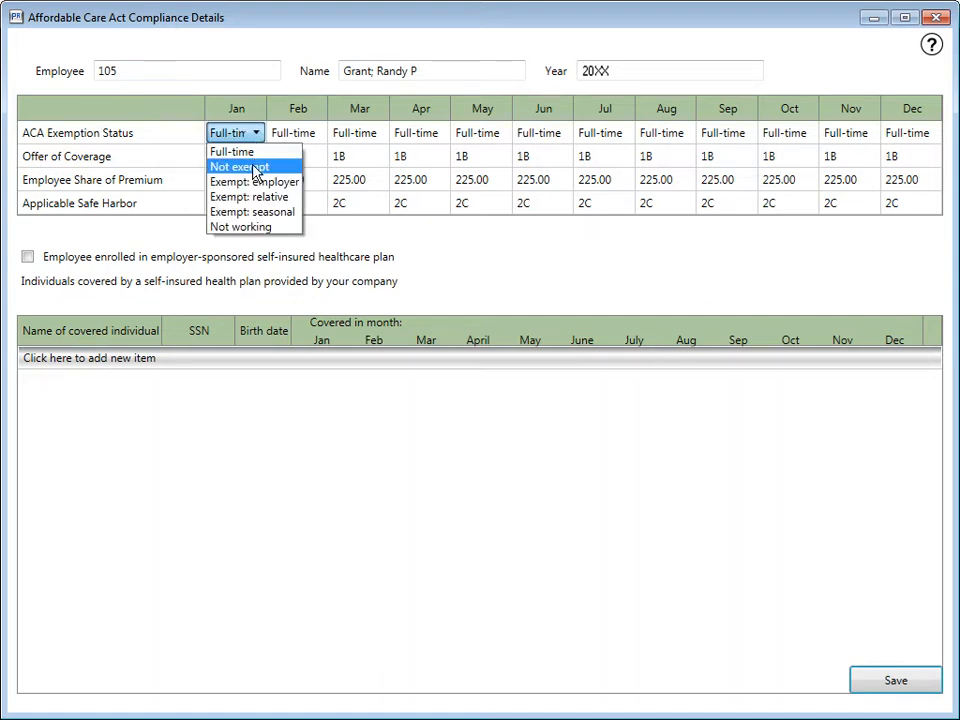
{"action": "left_click", "coordinate": [240, 167]}
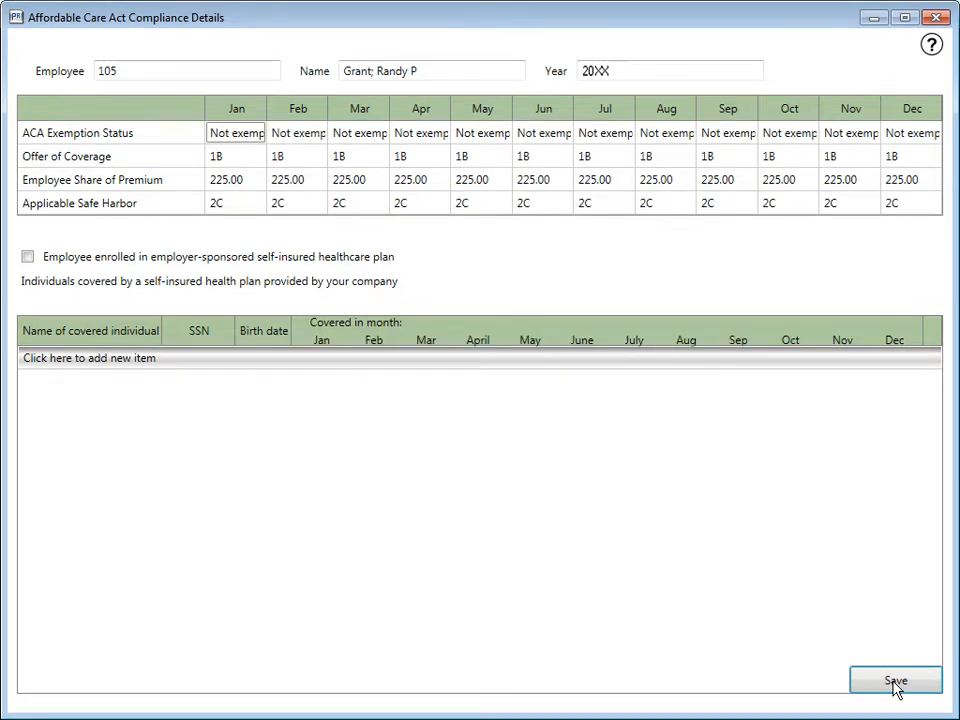
{"action": "left_click", "coordinate": [938, 18]}
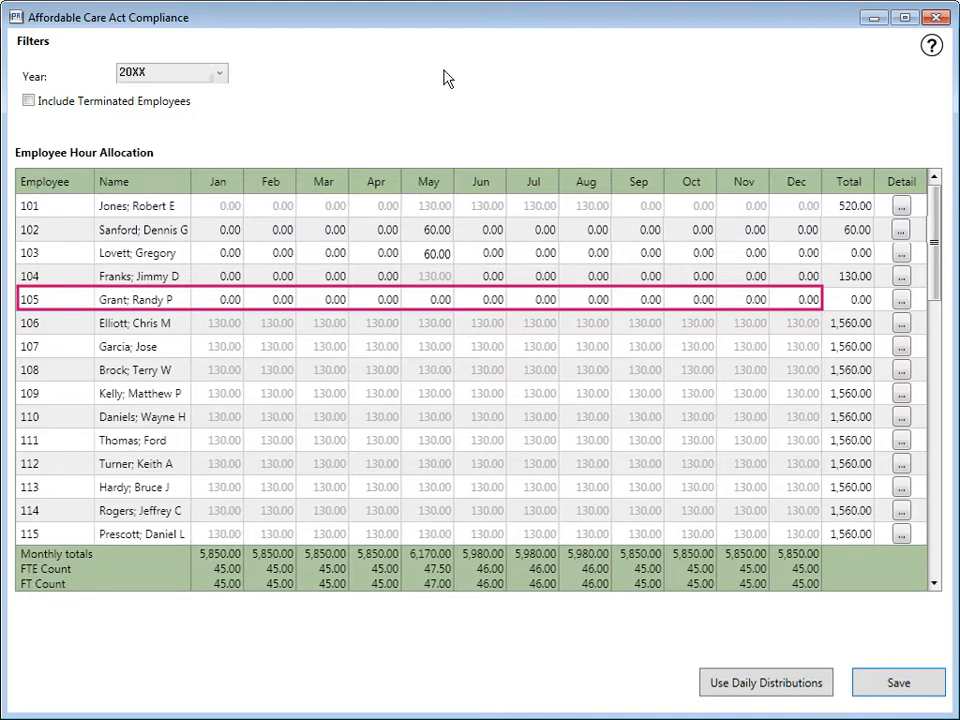
Step: Enter the fifth employee's January to December hours as 55, 100, 90, 85, 40, 30, 55, 60, 75, 80, 100 and 120, and save
{"action": "left_click", "coordinate": [226, 299]}
{"action": "type", "text": "55"}
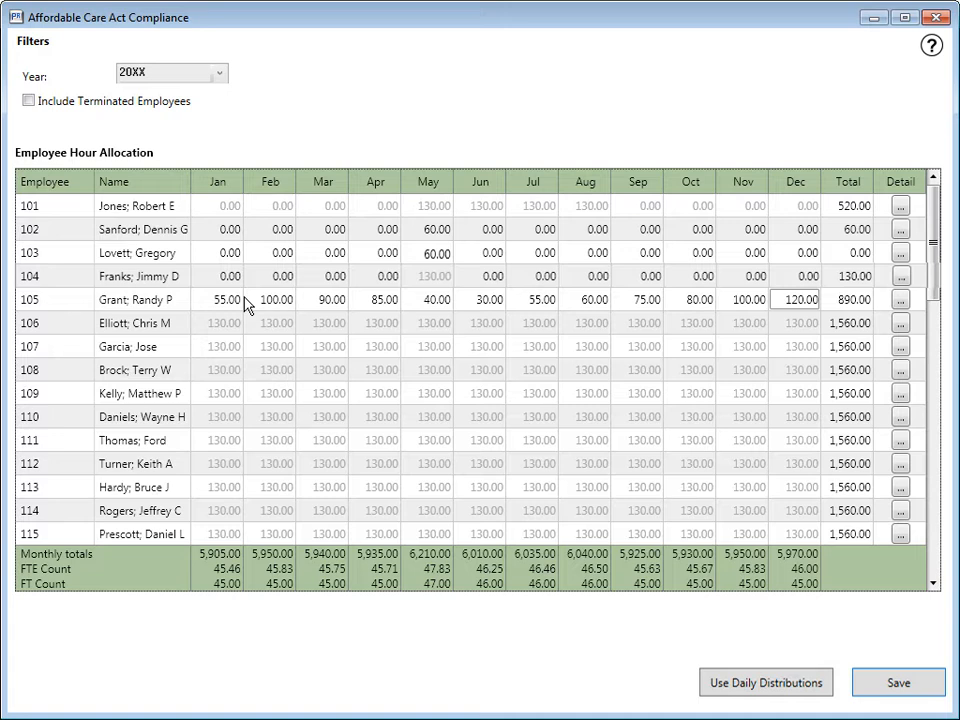
{"action": "left_click", "coordinate": [901, 683]}
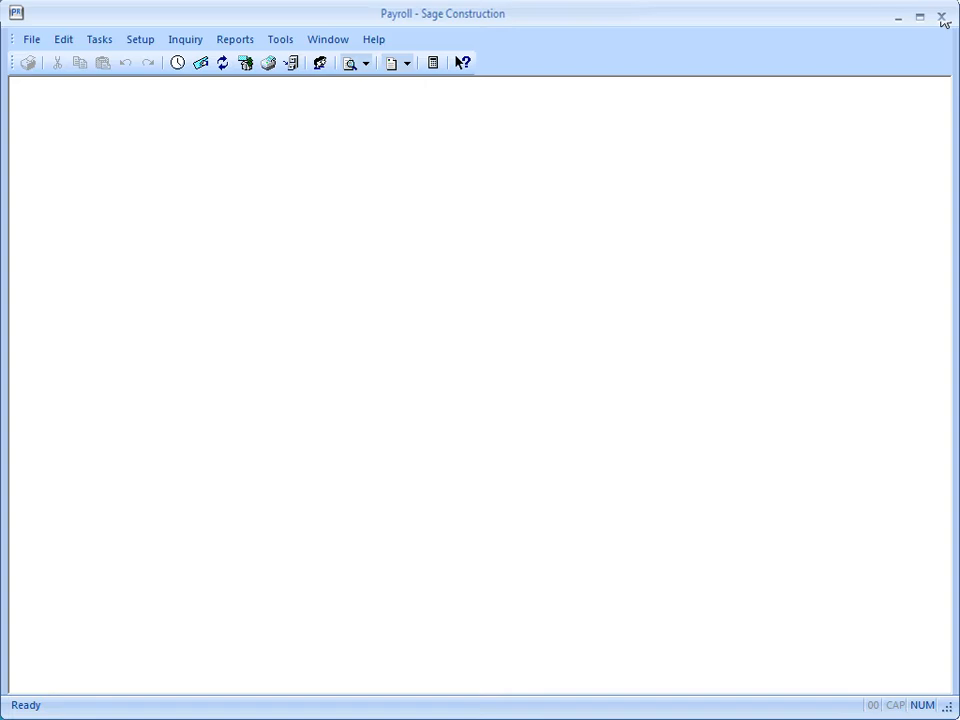
Step: Open the ACA Daily Time Entry by Month report using the current PR Transactions file
{"action": "left_click", "coordinate": [230, 44]}
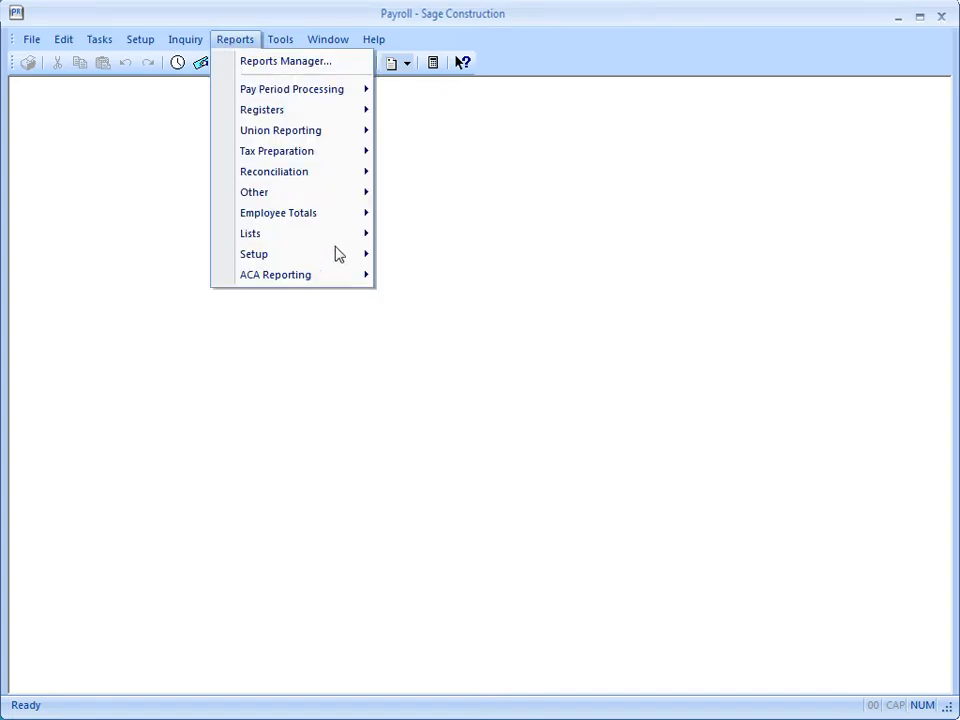
{"action": "mouse_move", "coordinate": [338, 285]}
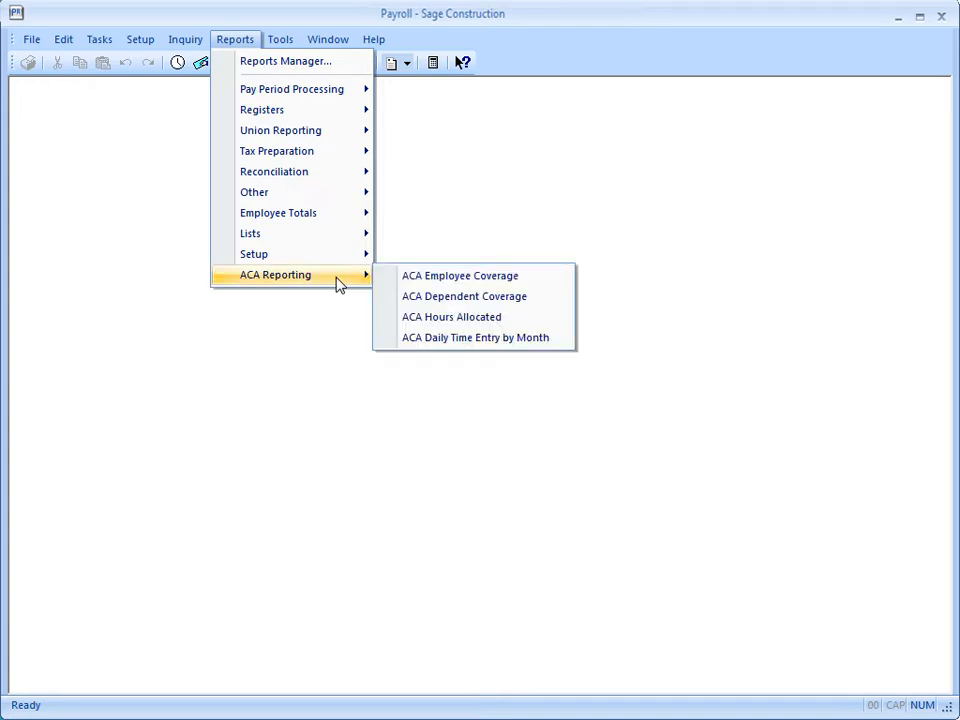
{"action": "left_click", "coordinate": [538, 337]}
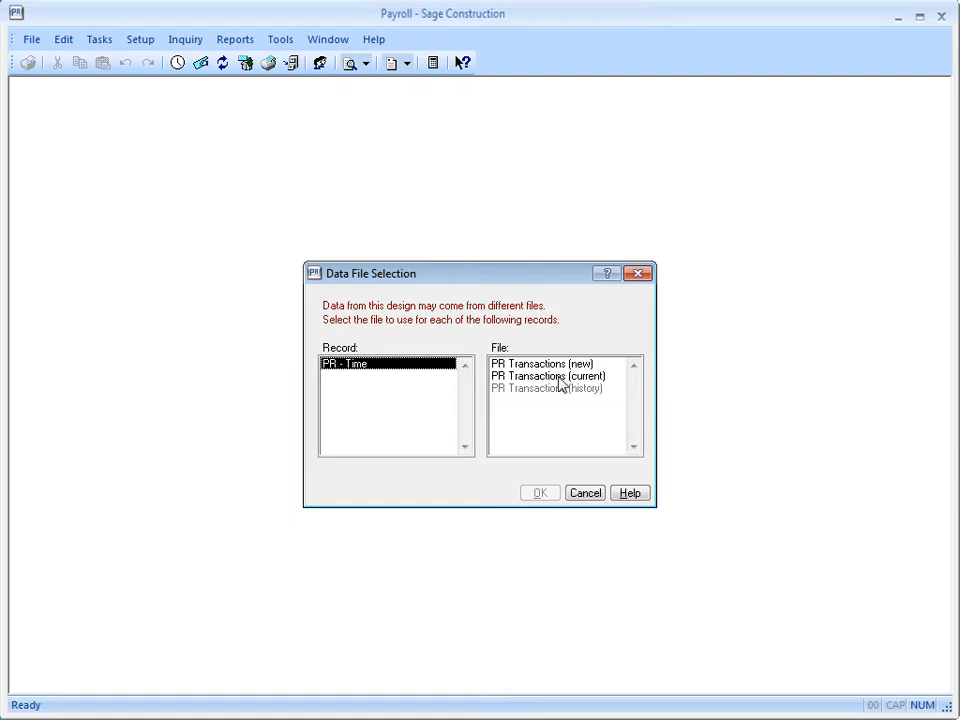
{"action": "left_click", "coordinate": [558, 377]}
{"action": "left_click", "coordinate": [540, 494]}
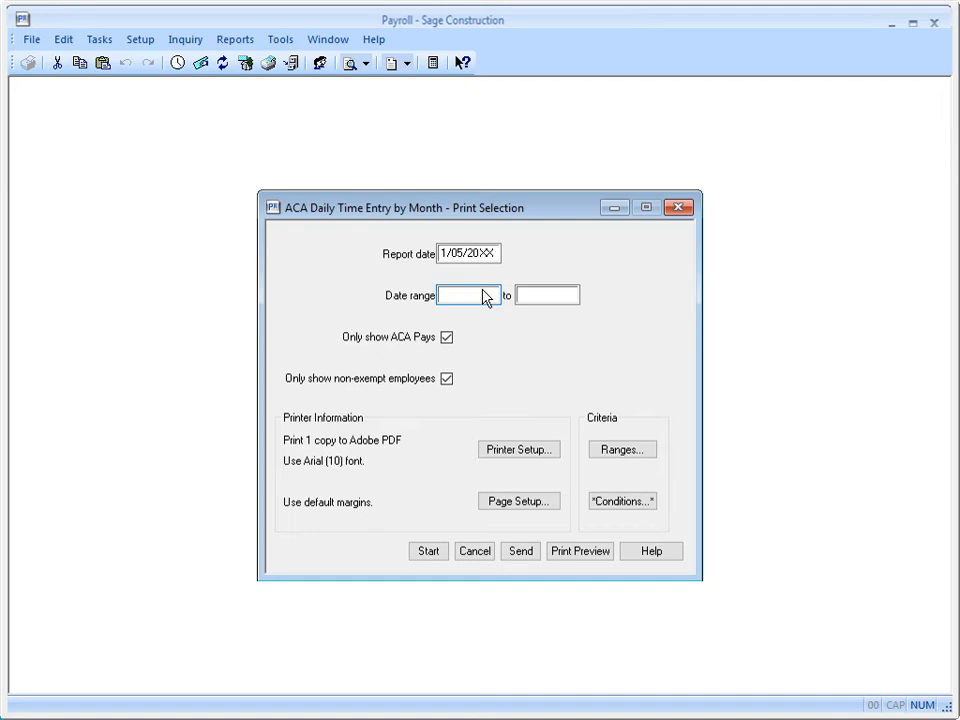
Step: Preview the daily time entry report for the date range 1/01/20XX to 1/31/20XX, and close it
{"action": "type", "text": "1/01/20XX"}
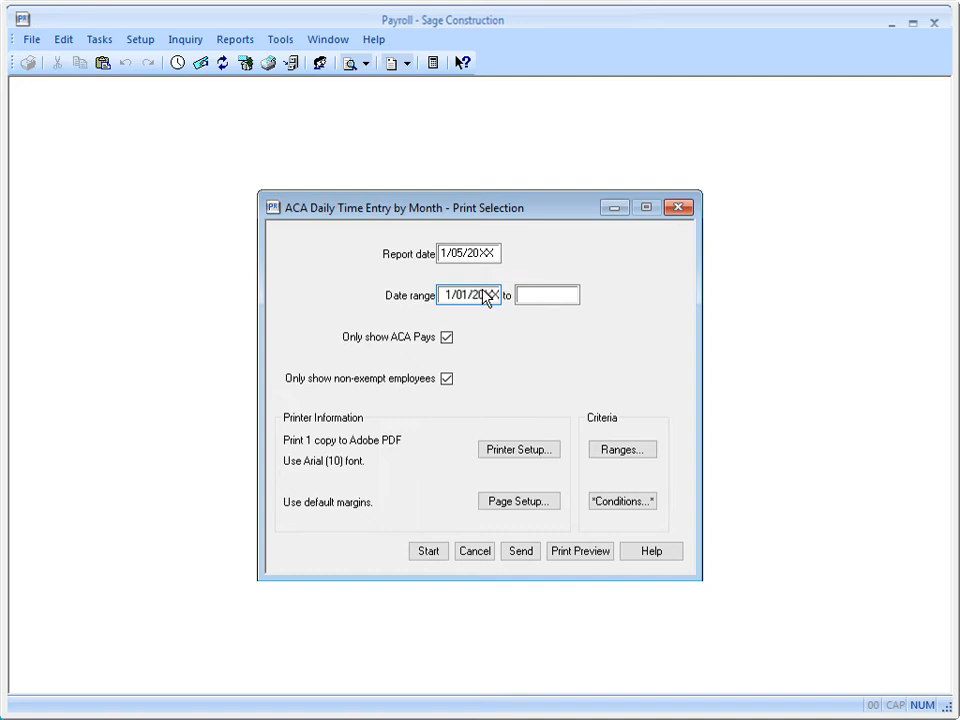
{"action": "left_click", "coordinate": [521, 296]}
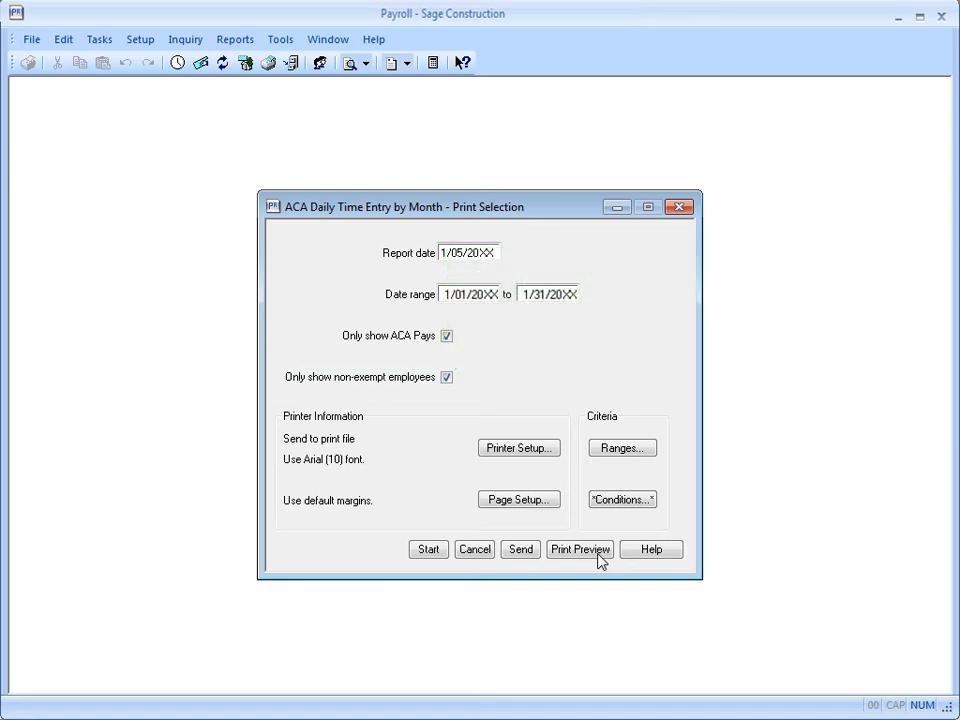
{"action": "left_click", "coordinate": [580, 549]}
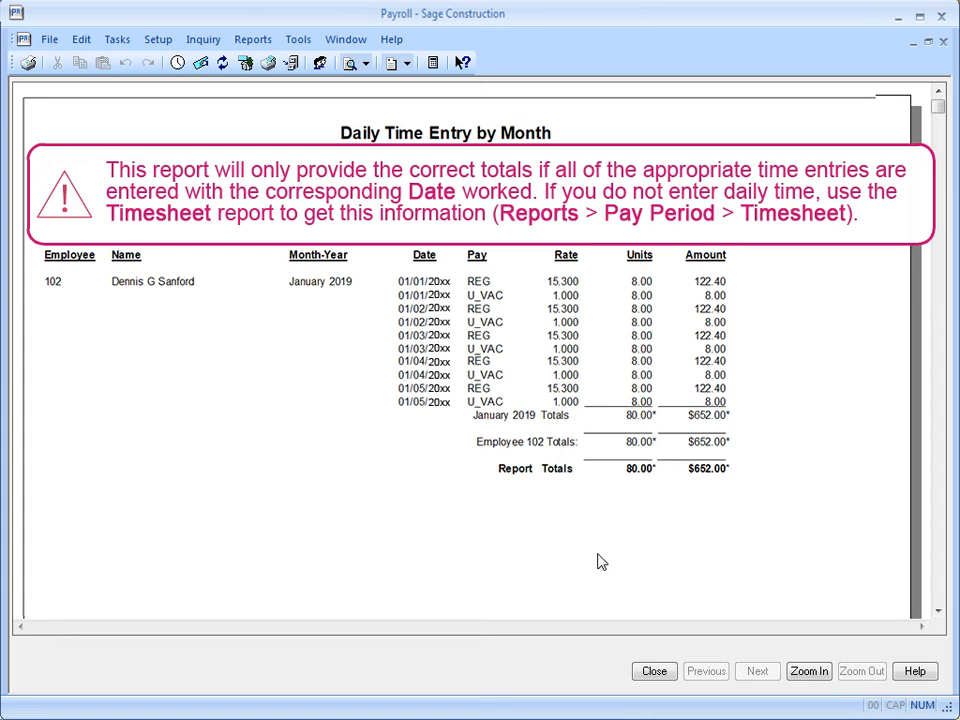
{"action": "left_click", "coordinate": [658, 684]}
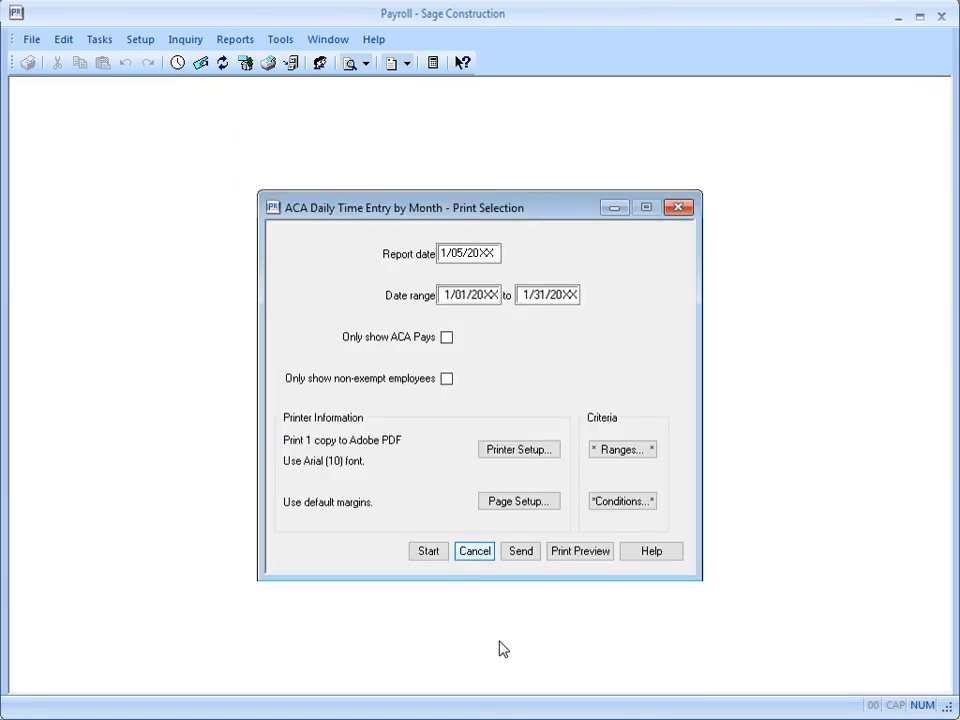
{"action": "left_click", "coordinate": [457, 556]}
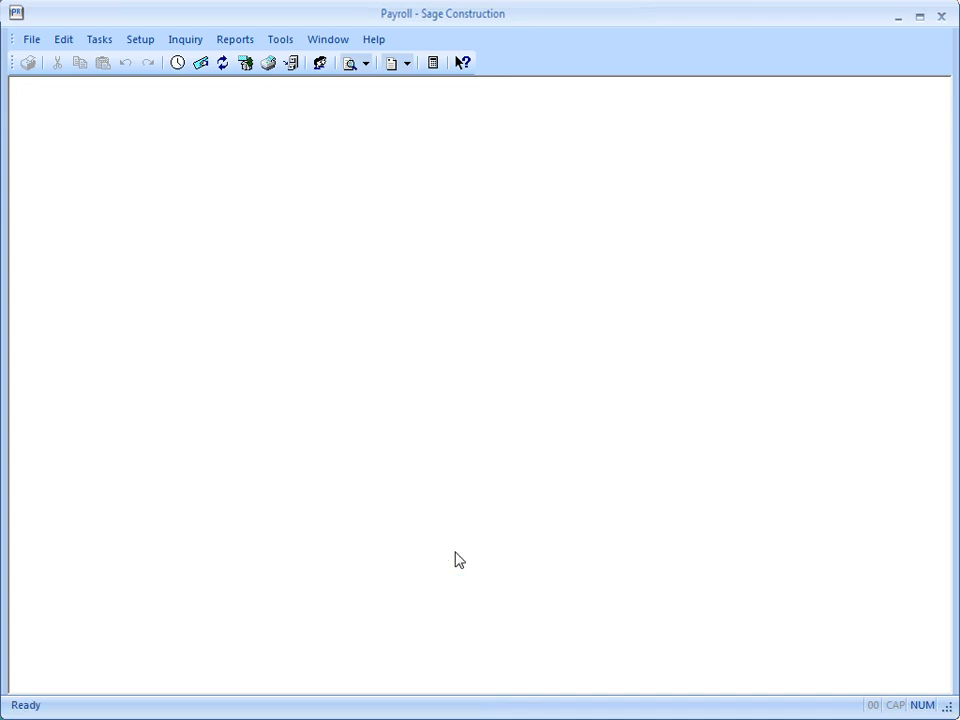
Step: Preview the Time Sheet report from current PR transactions for period end dates 1/01/20XX to 1/31/20XX, showing only ACA pays, and close it
{"action": "left_click", "coordinate": [229, 40]}
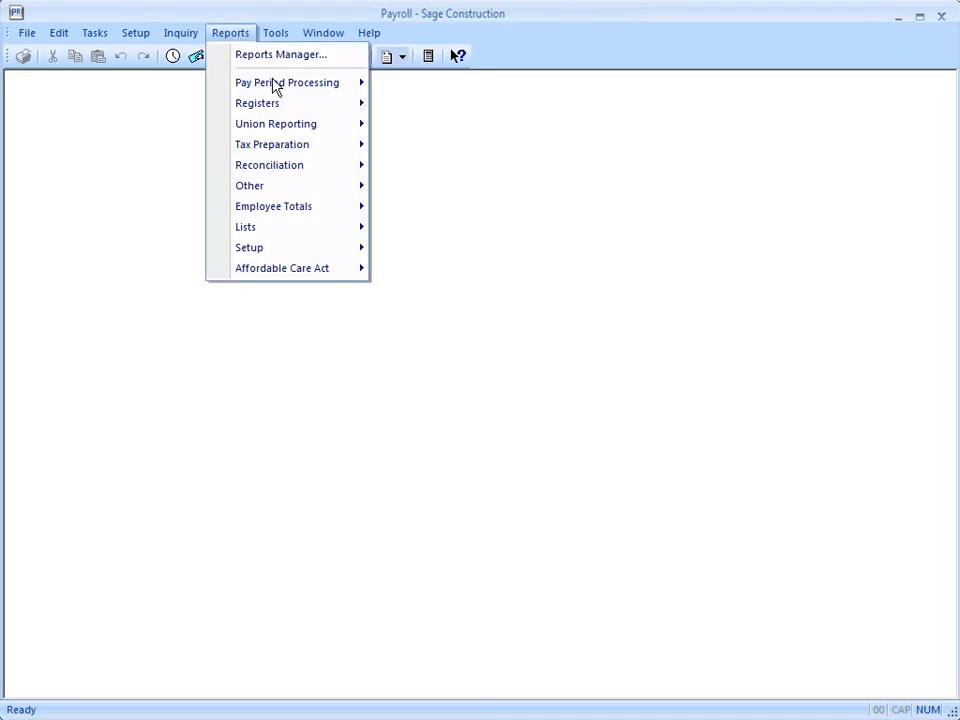
{"action": "mouse_move", "coordinate": [274, 88]}
{"action": "left_click", "coordinate": [463, 90]}
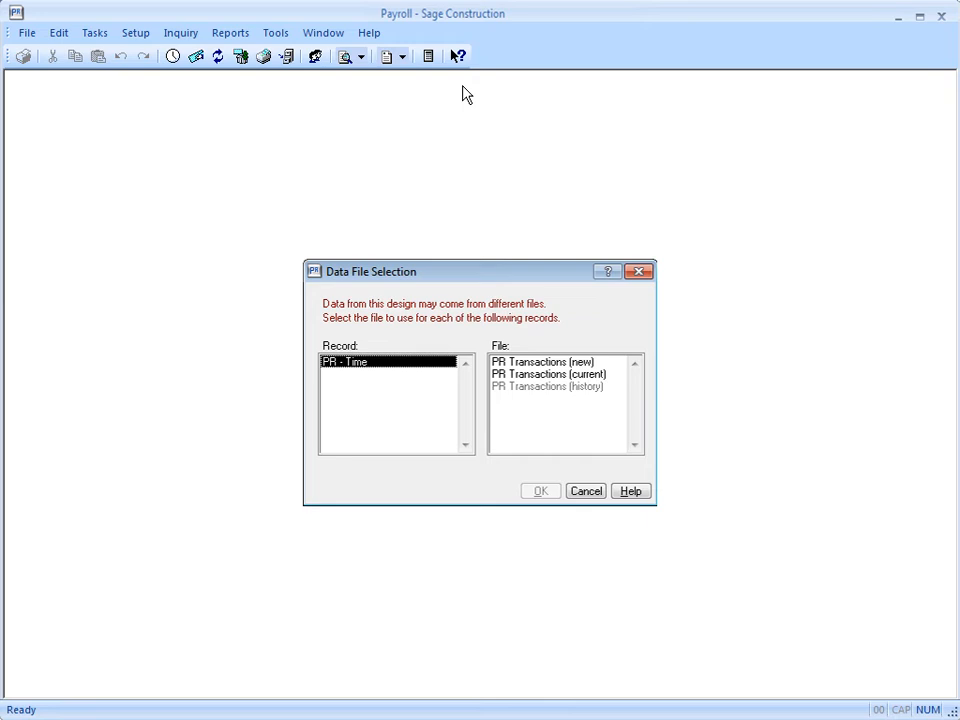
{"action": "left_click", "coordinate": [549, 376]}
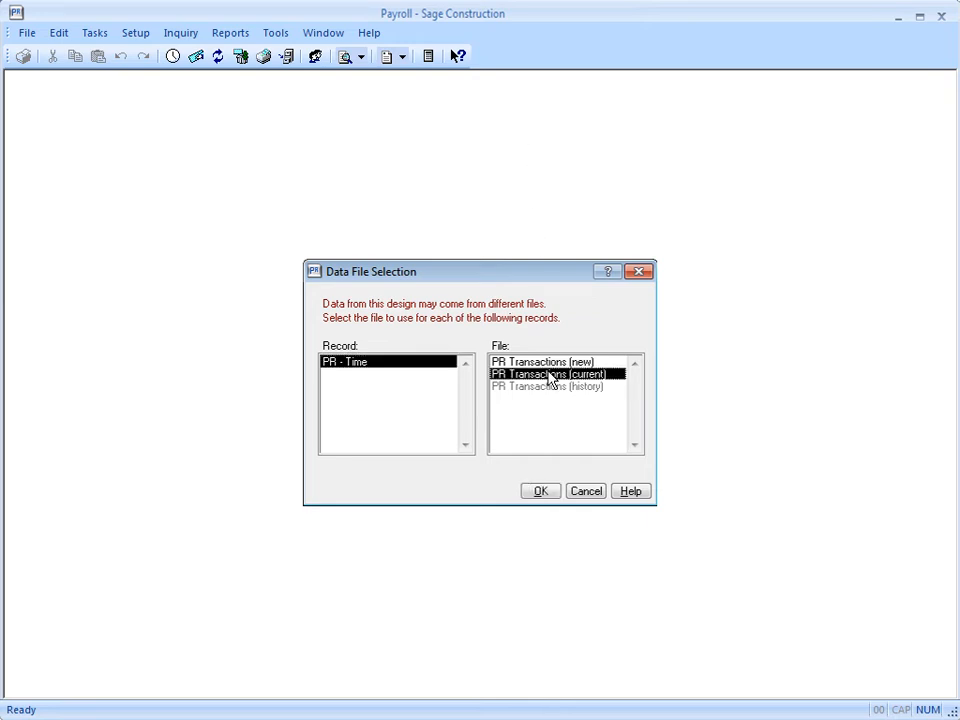
{"action": "left_click", "coordinate": [540, 492]}
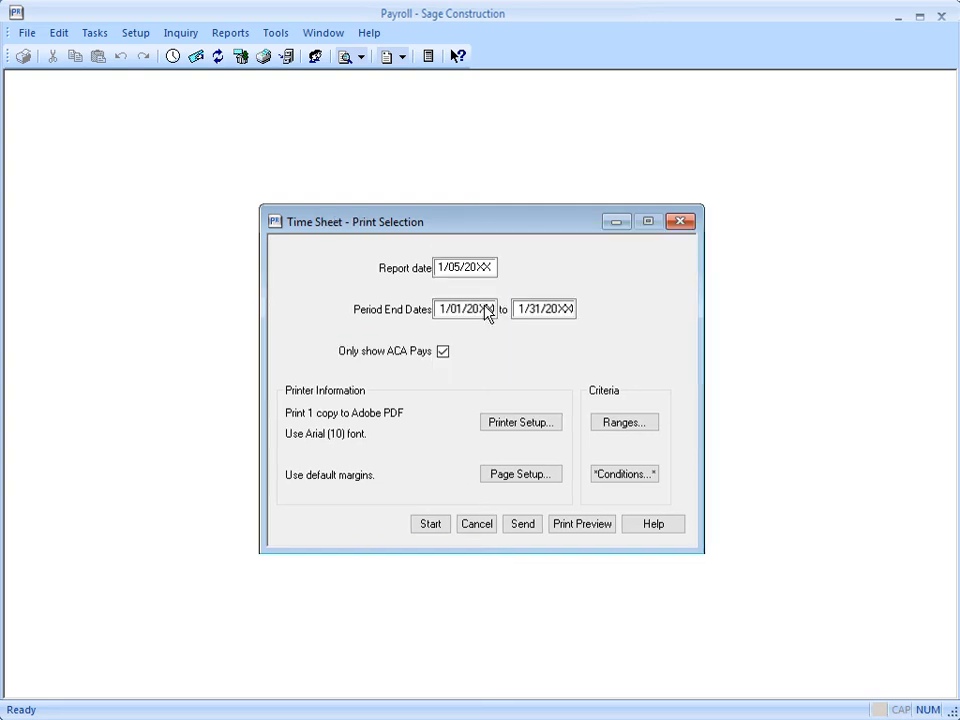
{"action": "left_click", "coordinate": [584, 524]}
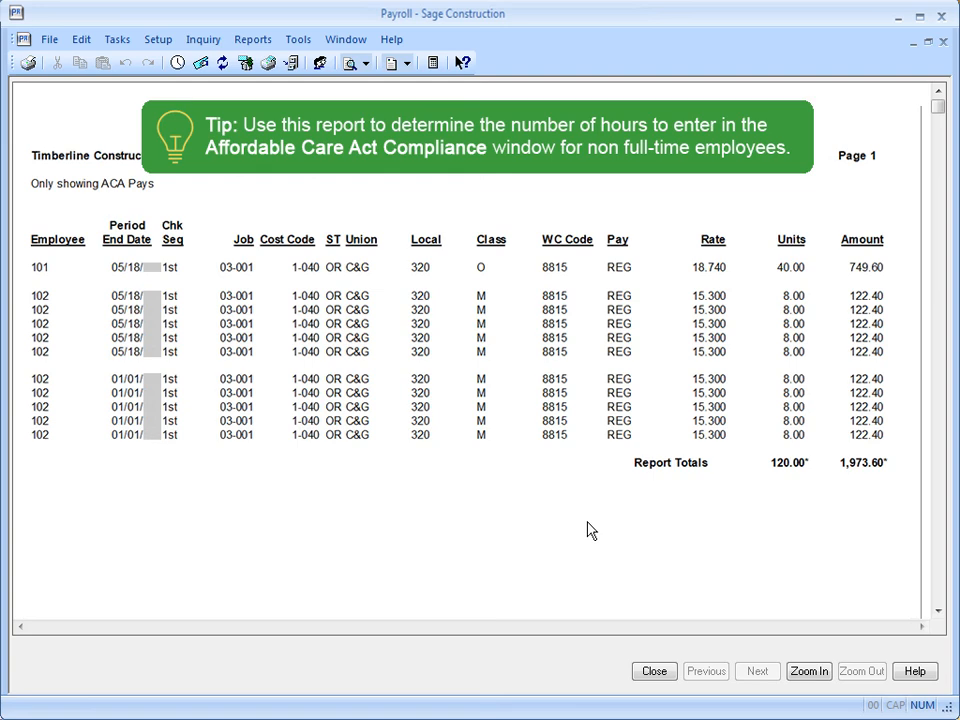
{"action": "left_click", "coordinate": [657, 676]}
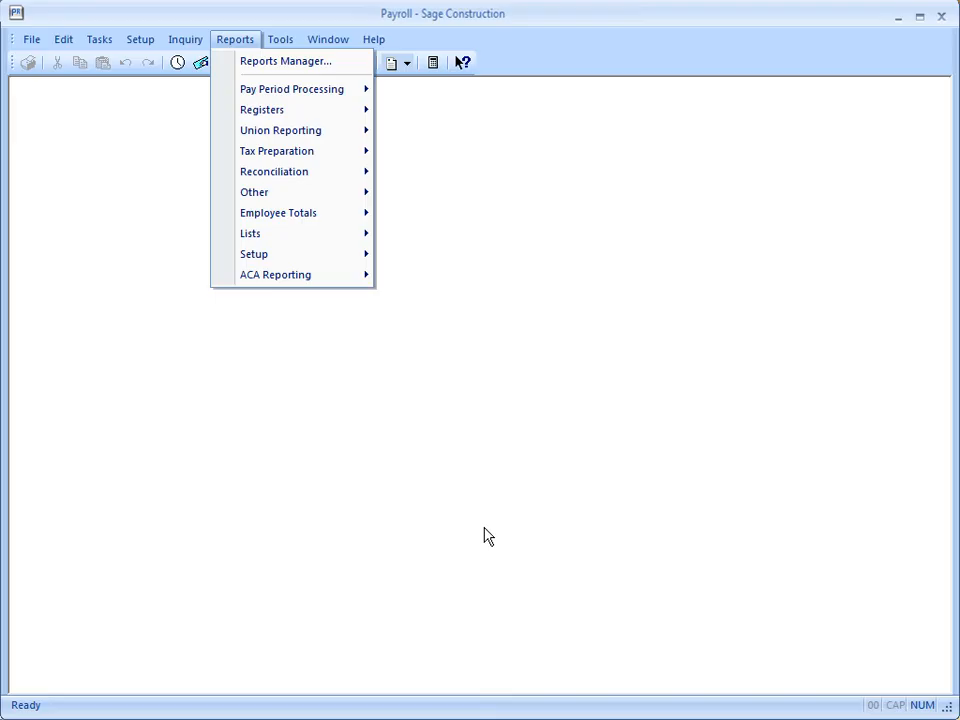
Step: Preview the ACA Hours Allocated report for payroll year 20XX with full-time employees excluded, and close the preview
{"action": "mouse_move", "coordinate": [330, 276]}
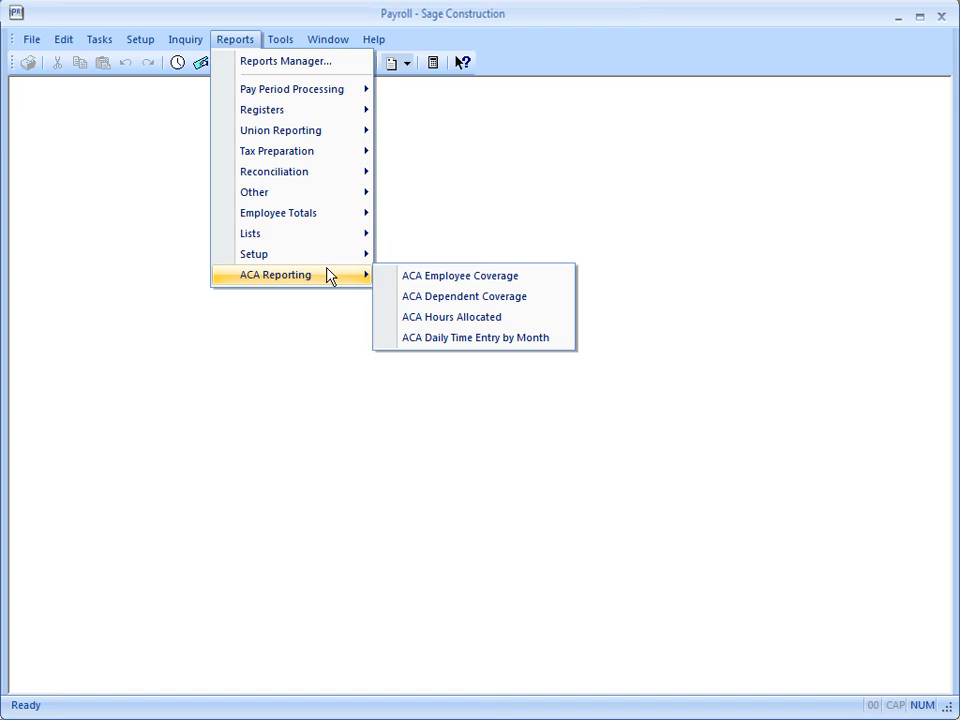
{"action": "left_click", "coordinate": [497, 318]}
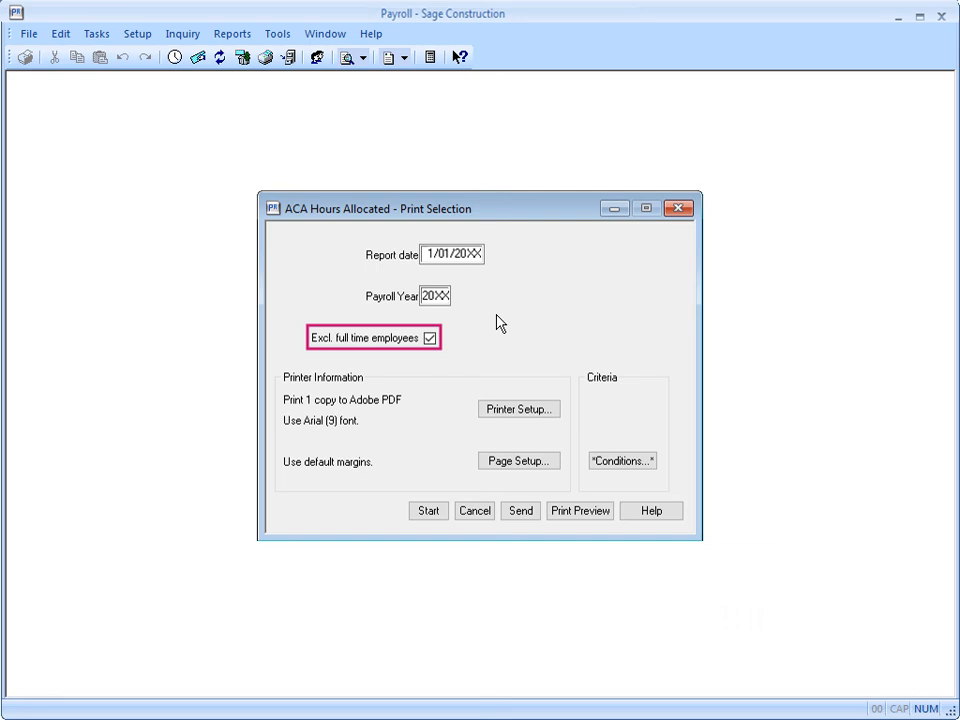
{"action": "left_click", "coordinate": [598, 514]}
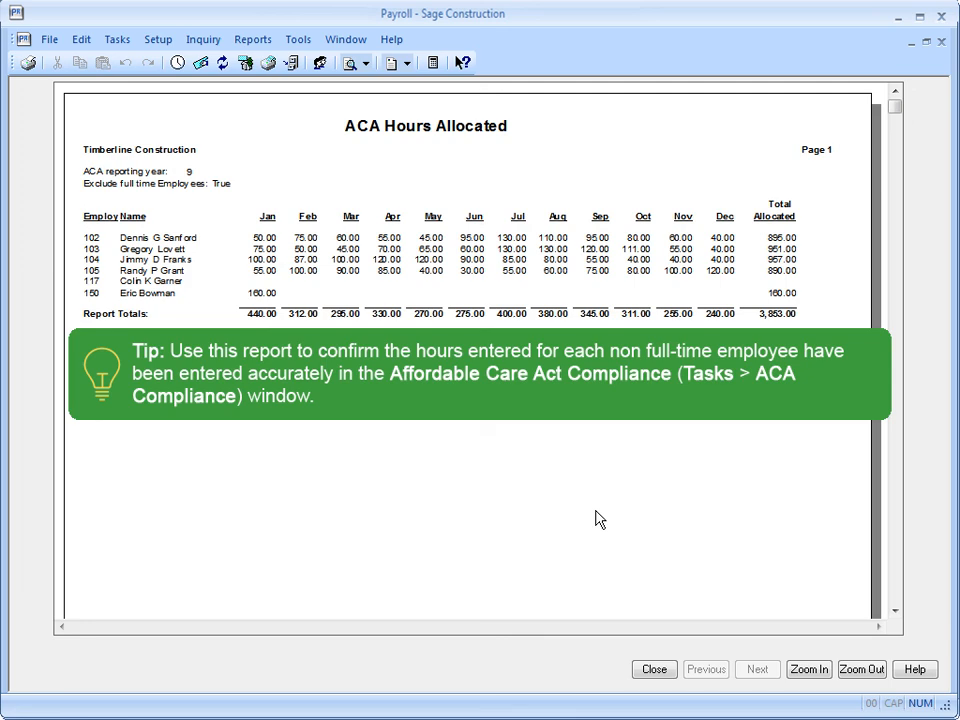
{"action": "left_click", "coordinate": [658, 671]}
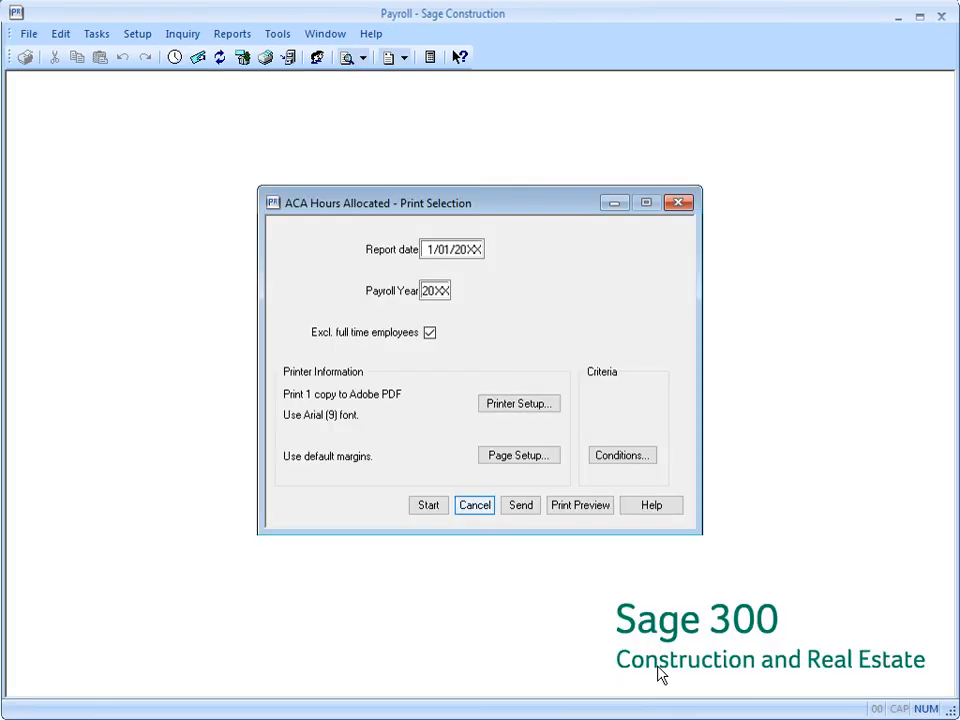